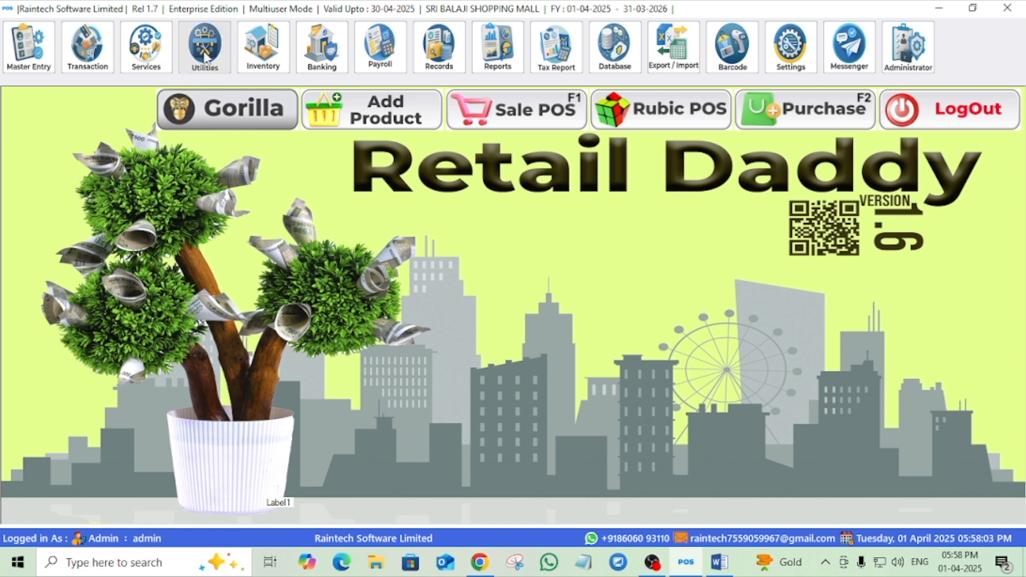
Open the Product Catalogue-Cum-Image Update utility.
click(204, 58)
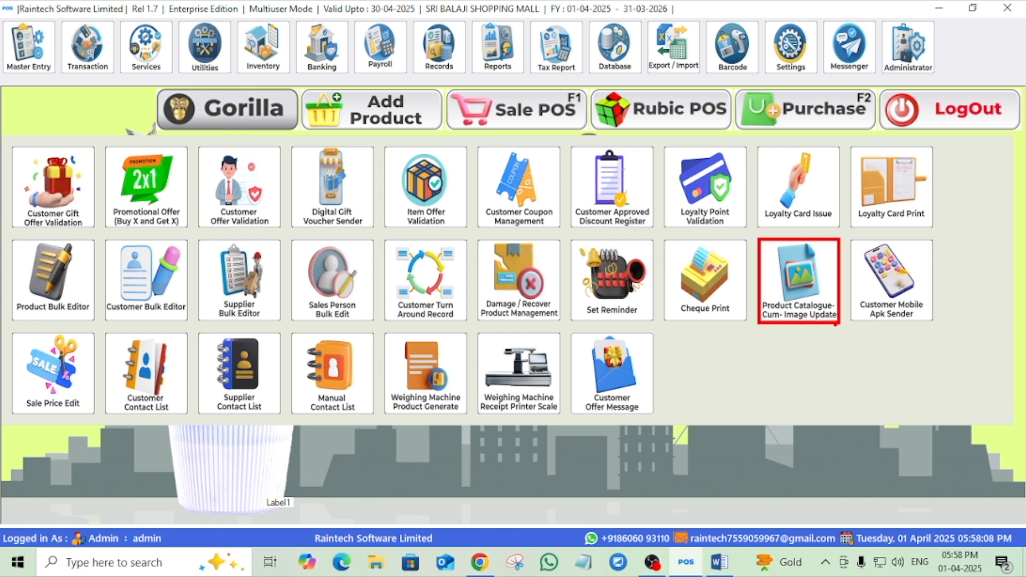
click(813, 301)
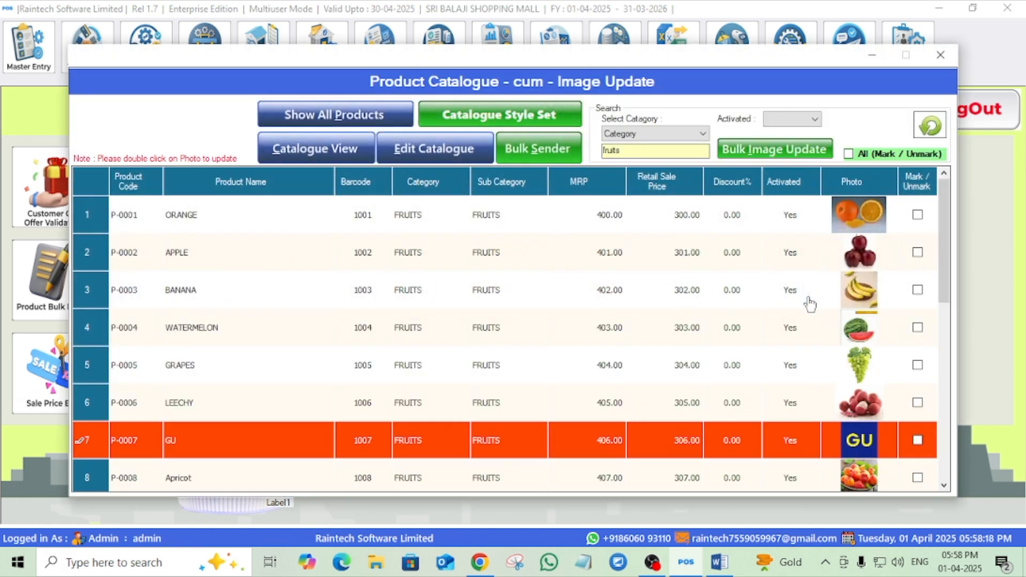
Go through the Product Name, Barcode and Category search options and search the products by category for "friuts".
click(644, 137)
click(646, 146)
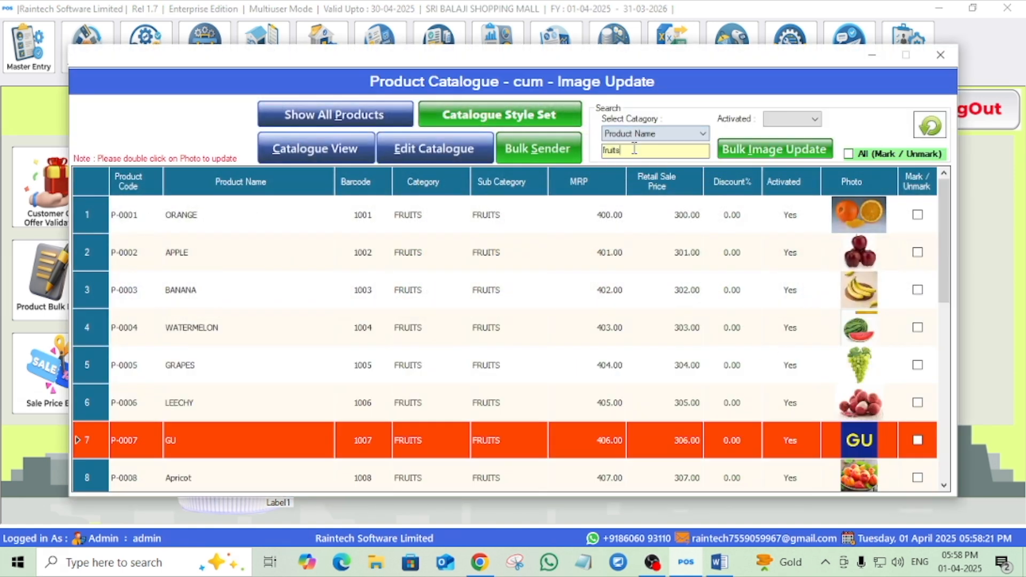
click(649, 137)
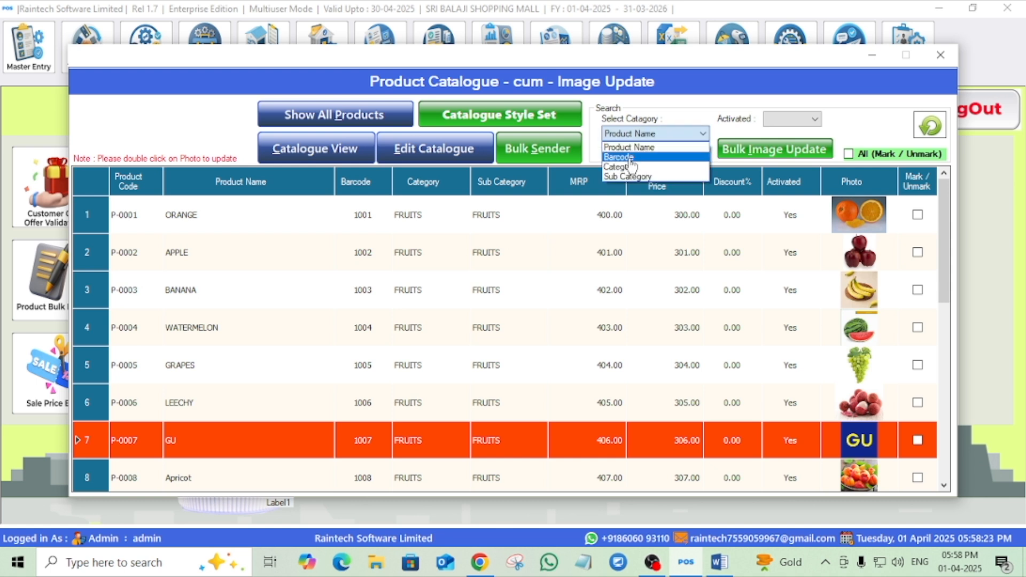
click(635, 154)
click(640, 140)
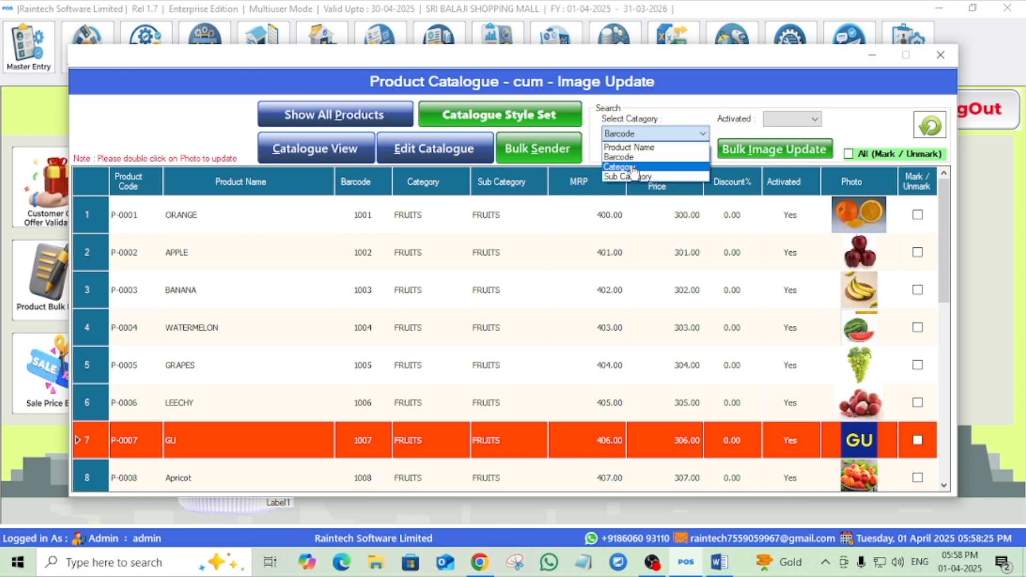
click(631, 167)
click(643, 138)
click(635, 168)
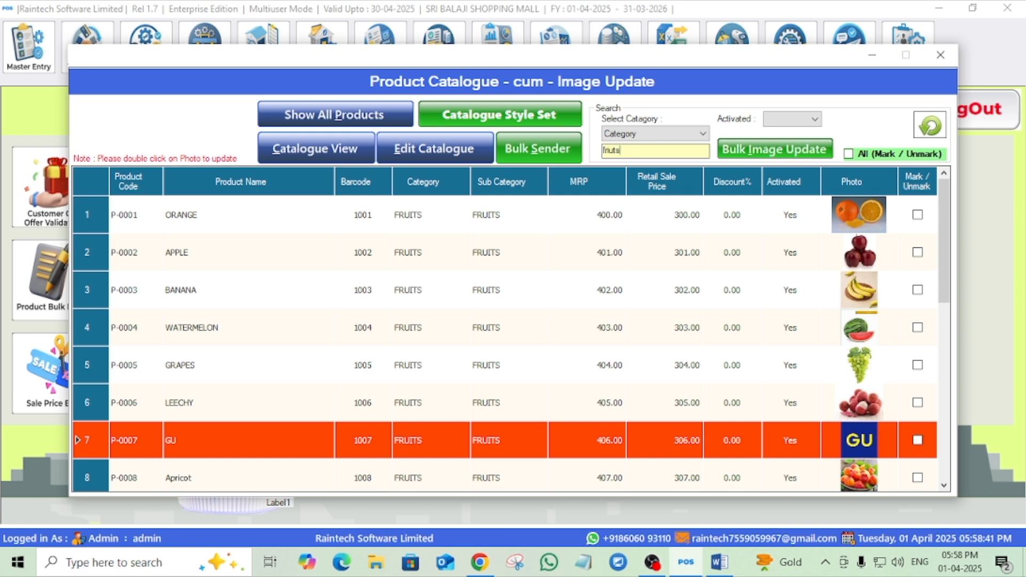
key(Return)
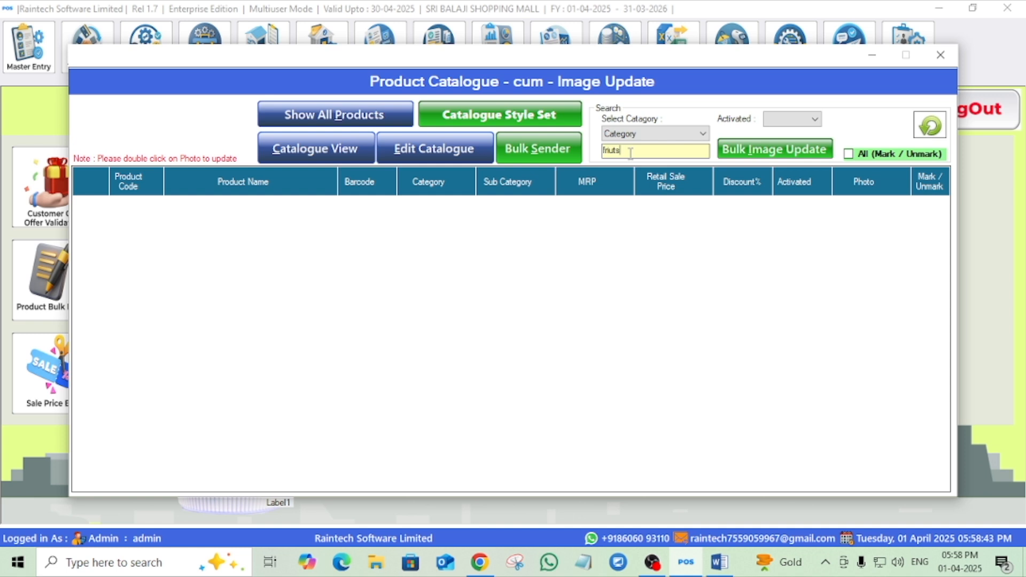
List all products in the catalogue and look through them.
click(339, 115)
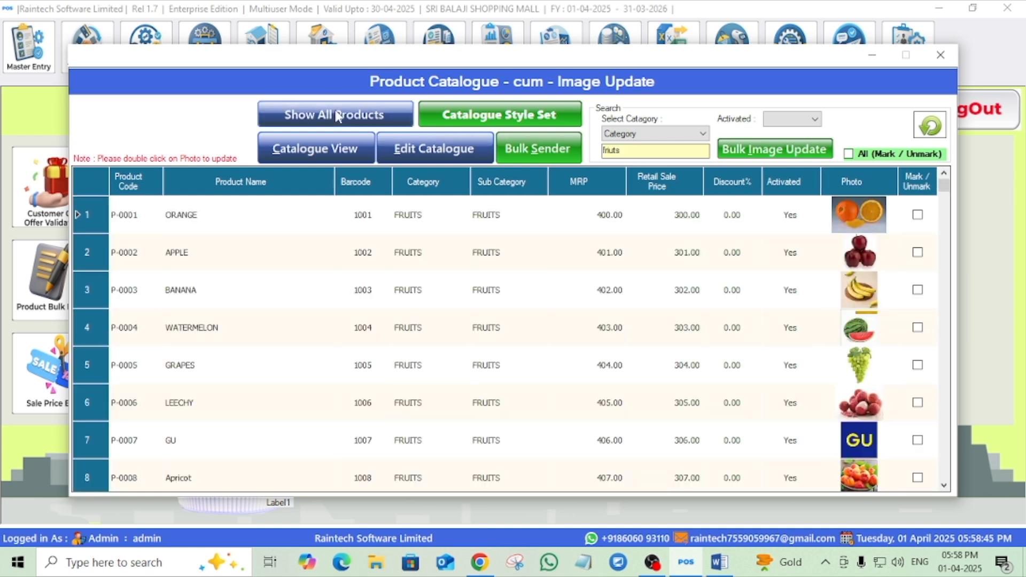
scroll(687, 331, down, 1)
scroll(685, 327, down, 6)
scroll(684, 328, up, 6)
Search the products by category for "vegtables".
click(640, 151)
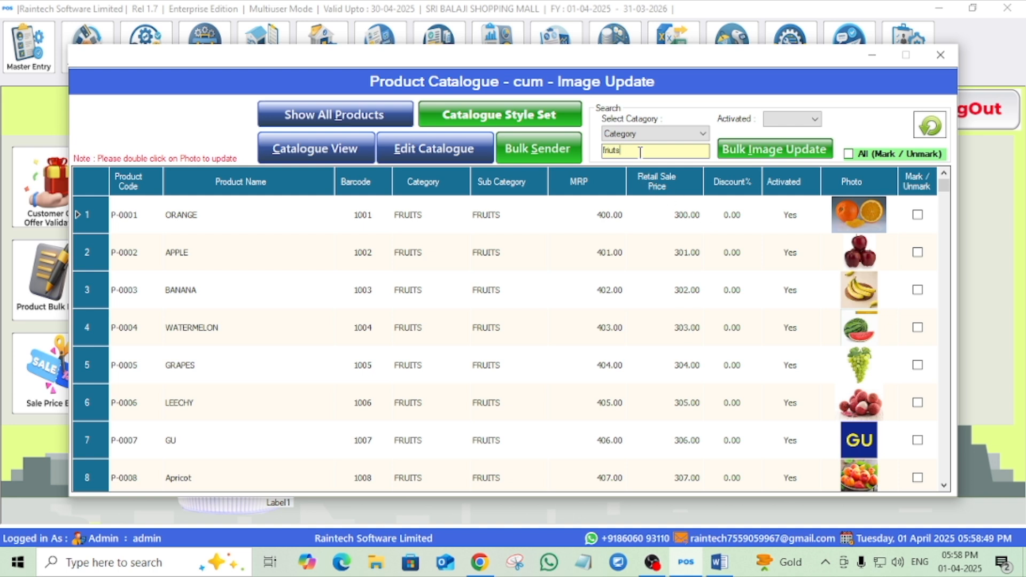
text(vegtables)
key(Return)
Bring back the full product list and look through the vegetable items.
click(312, 115)
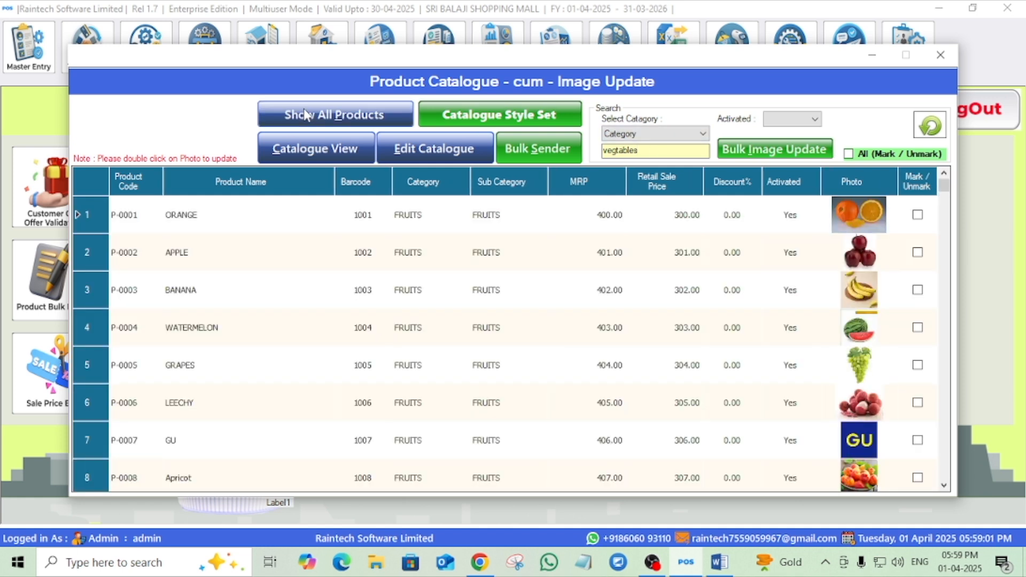
scroll(486, 300, down, 10)
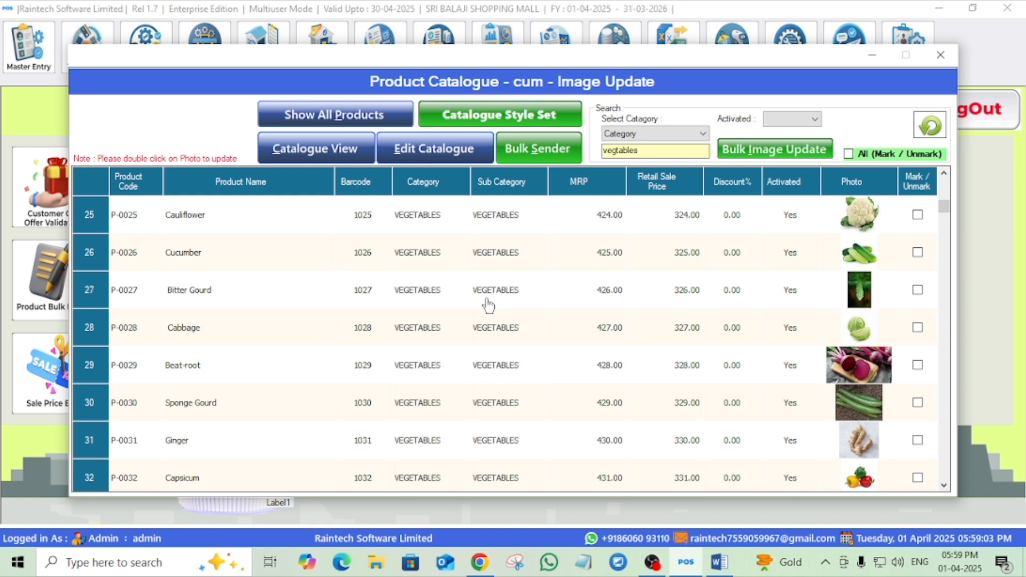
scroll(488, 301, down, 3)
scroll(904, 360, up, 3)
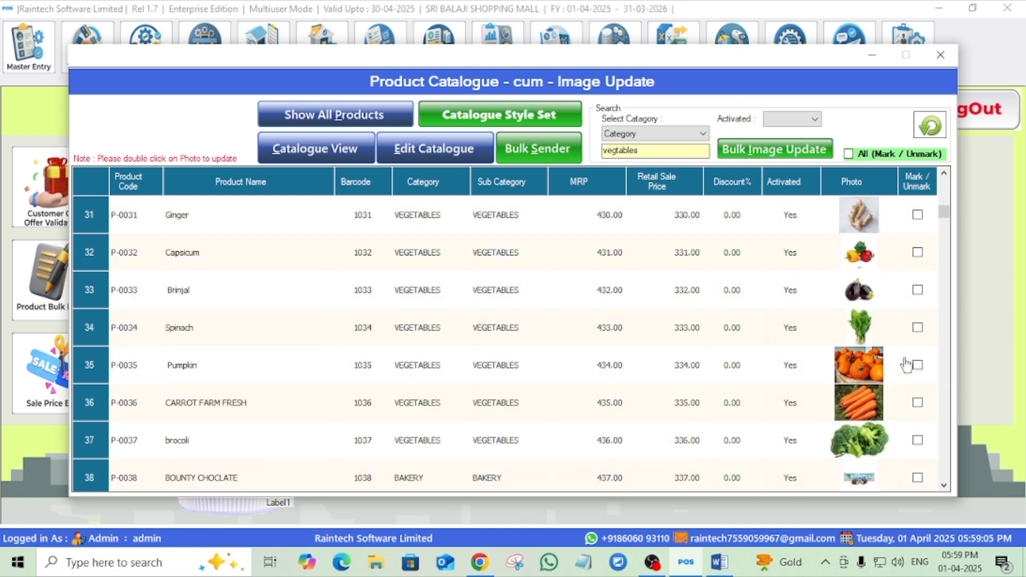
Filter the products by the category "fruits" and look through the resulting list.
drag(638, 155, 588, 163)
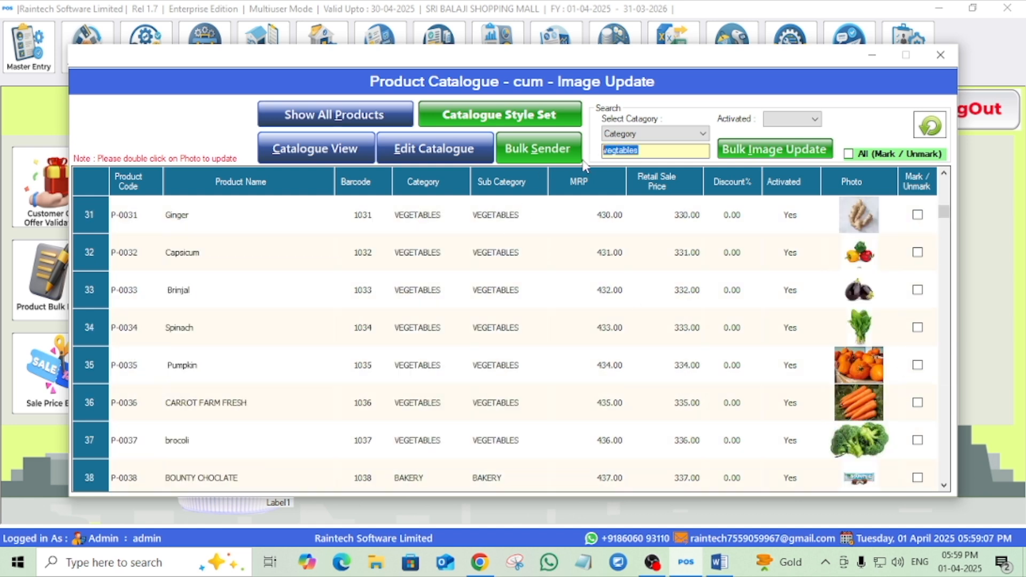
text(fruits)
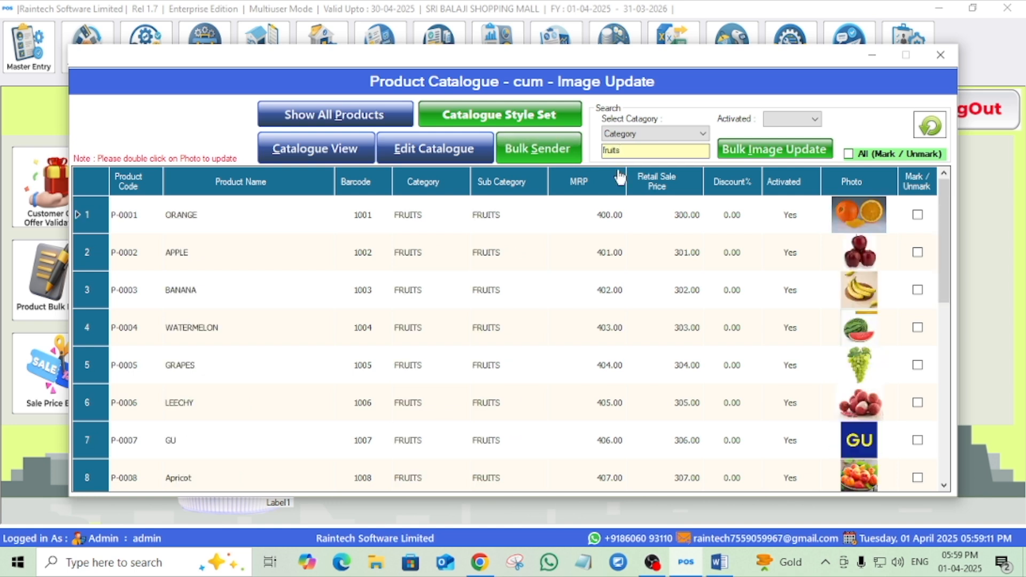
scroll(791, 381, down, 3)
scroll(791, 381, down, 1)
scroll(791, 381, up, 4)
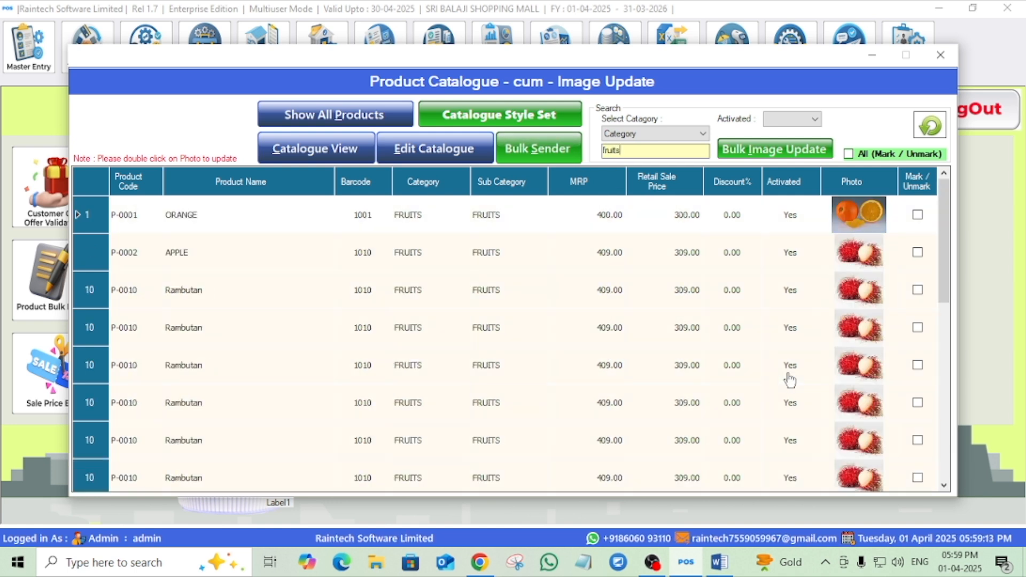
scroll(791, 380, down, 1)
scroll(791, 381, up, 1)
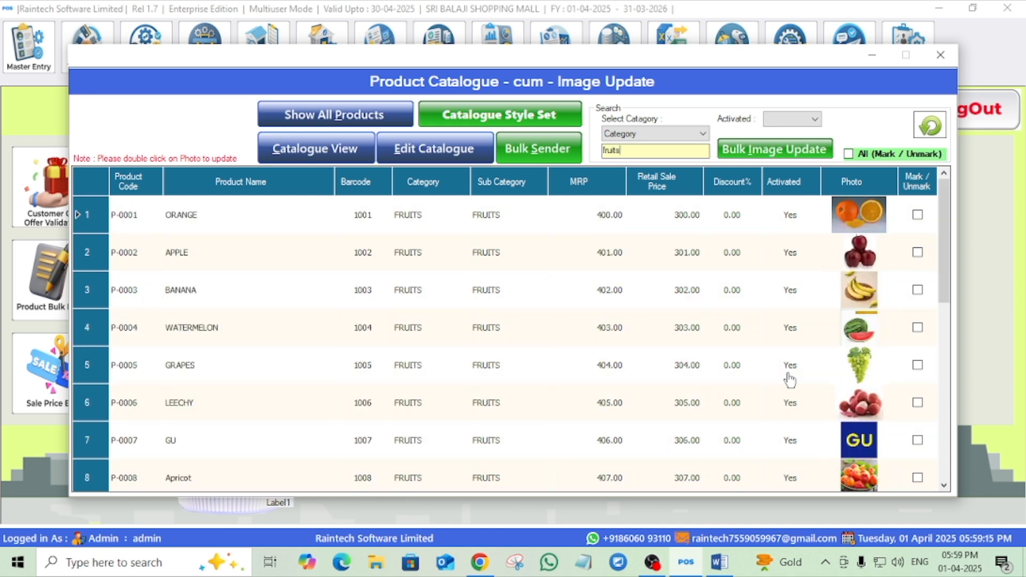
Mark all listed fruit products except GU and review their catalogue in the print preview.
click(849, 154)
click(916, 441)
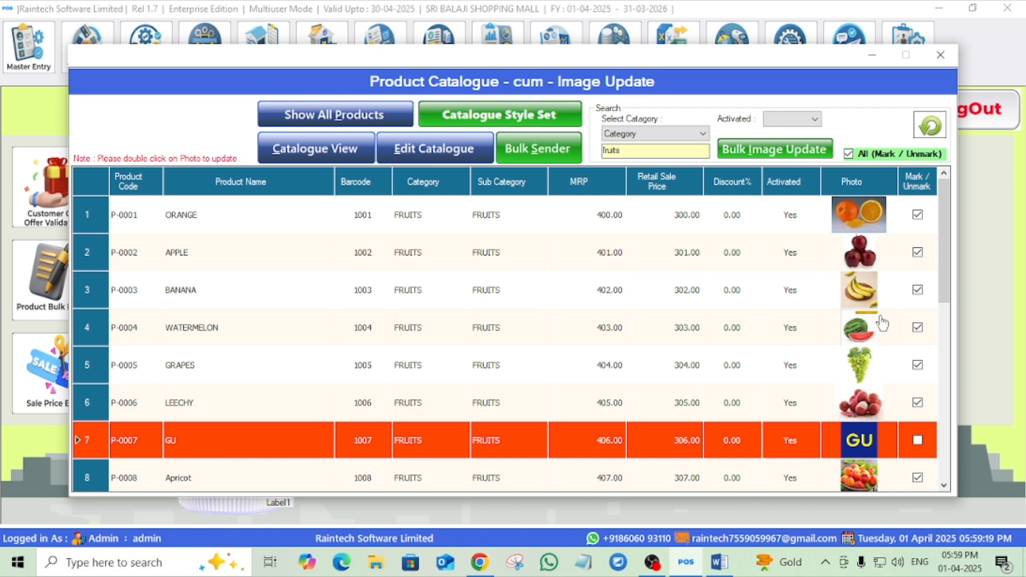
click(342, 152)
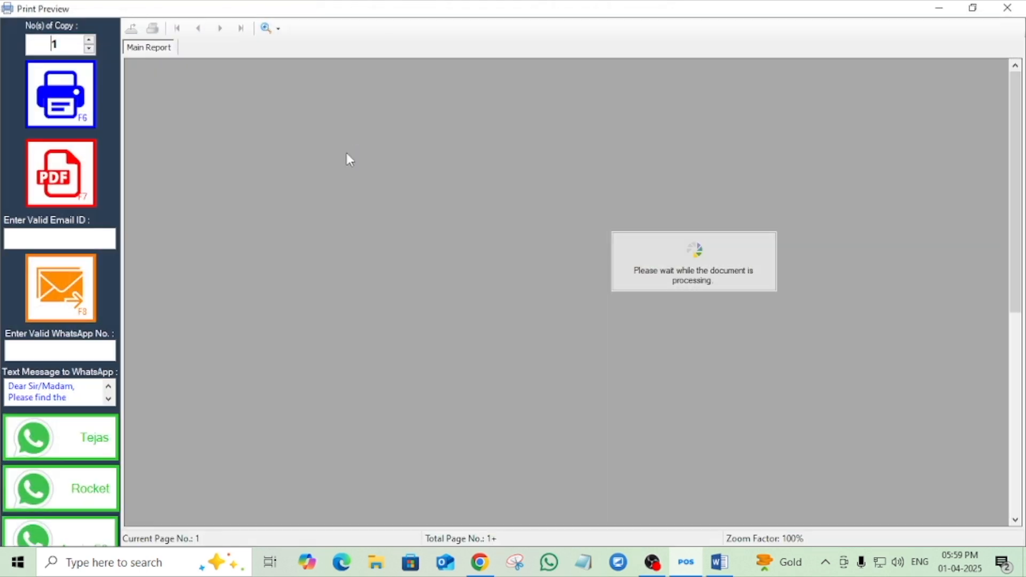
scroll(987, 303, down, 5)
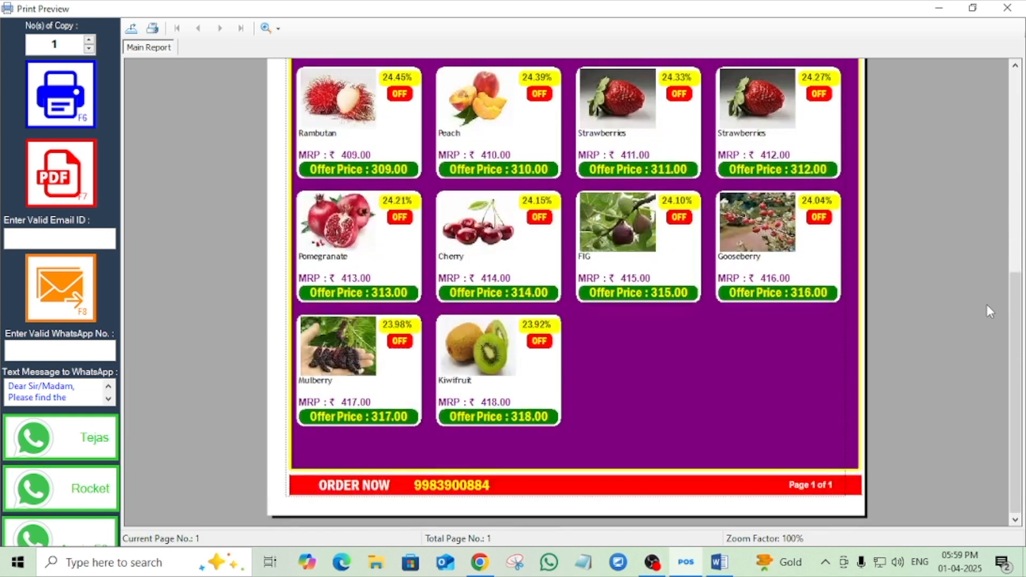
scroll(987, 303, up, 5)
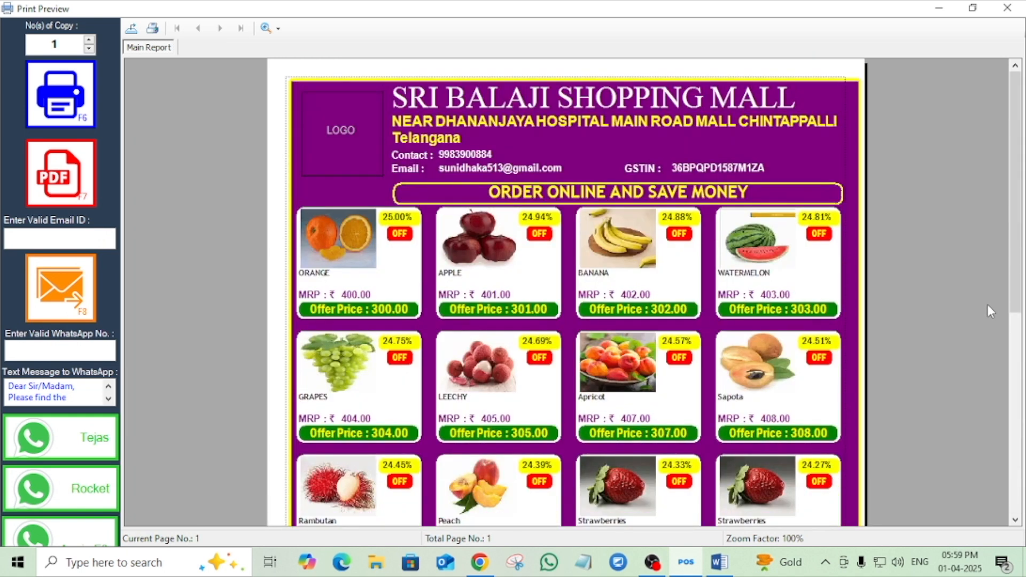
scroll(987, 307, down, 5)
scroll(987, 306, up, 5)
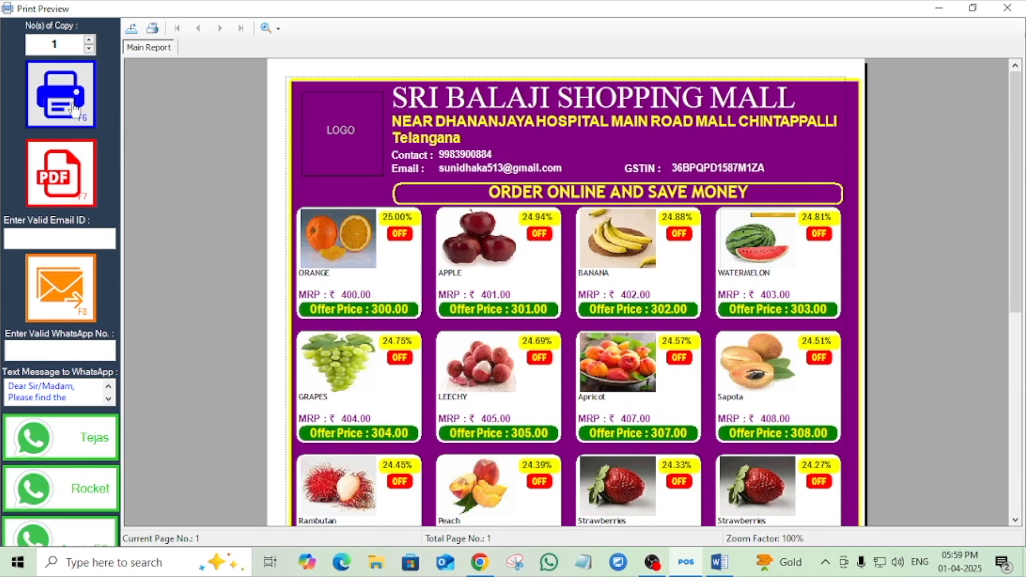
Export the previewed fruit catalogue to the Desktop as a PDF named "cat" and close the preview.
click(74, 188)
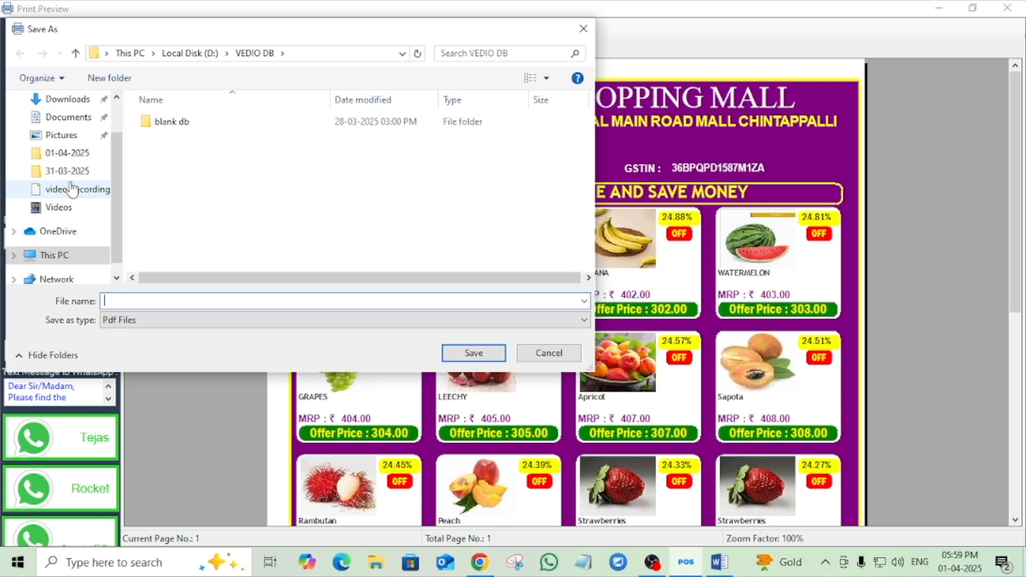
scroll(65, 152, up, 2)
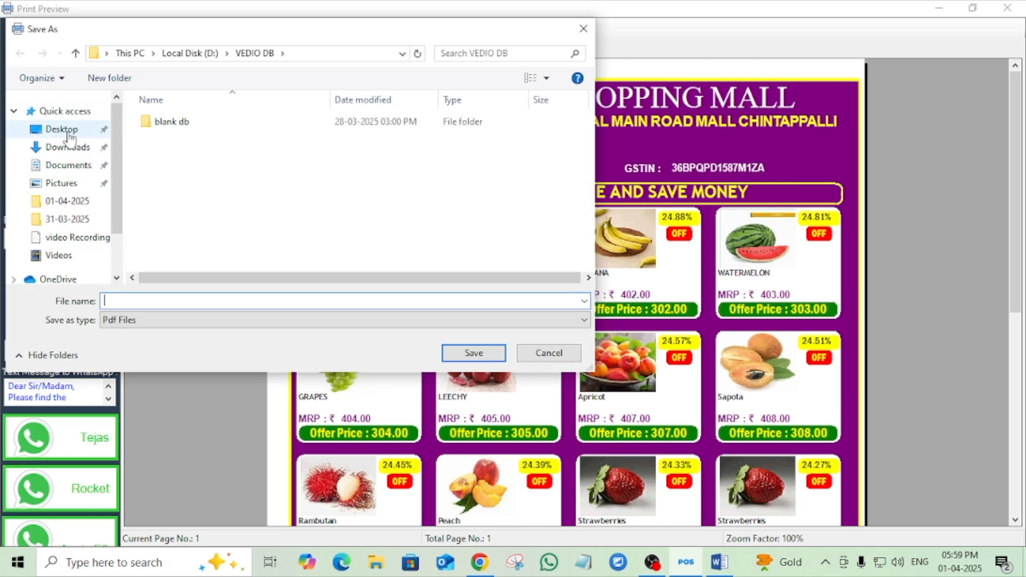
click(67, 130)
click(128, 301)
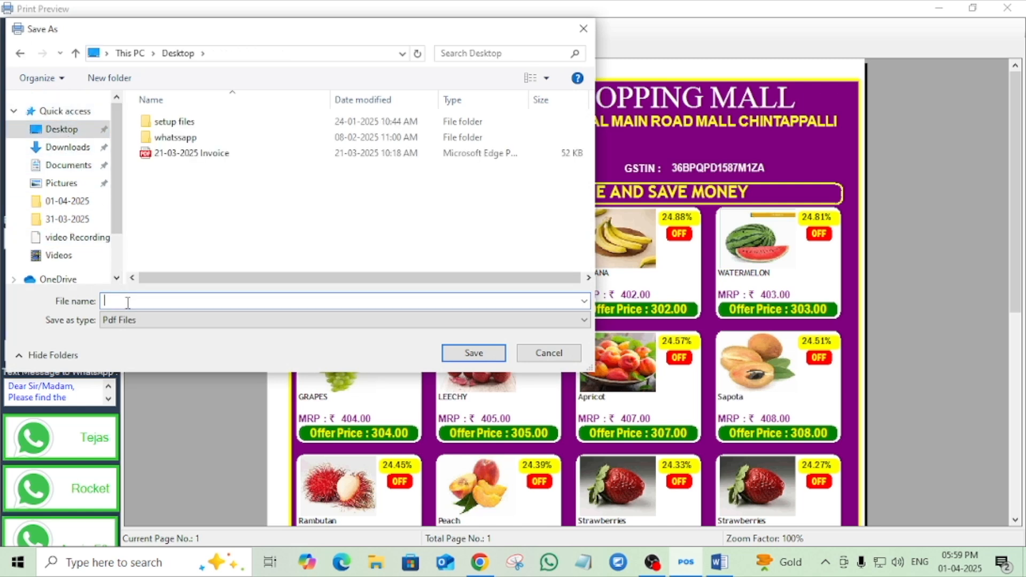
text(cat)
click(464, 355)
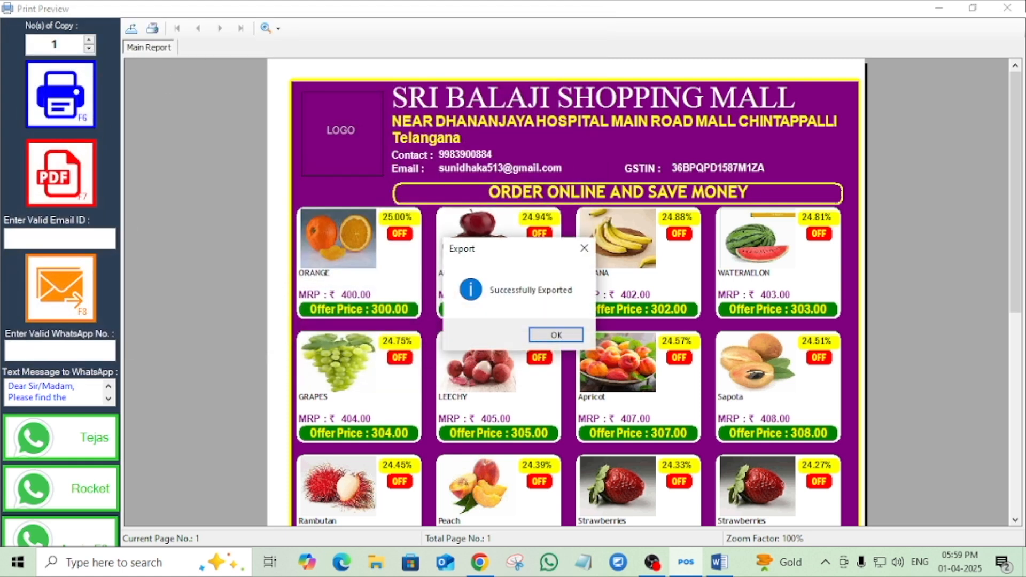
click(556, 336)
click(1007, 9)
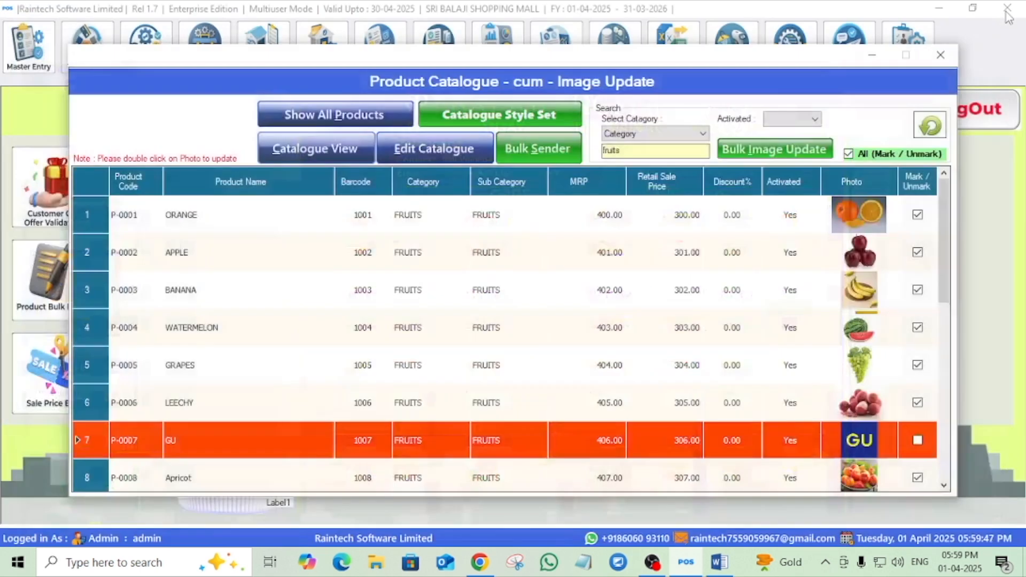
Try to open the catalogue of the marked products for editing.
click(438, 145)
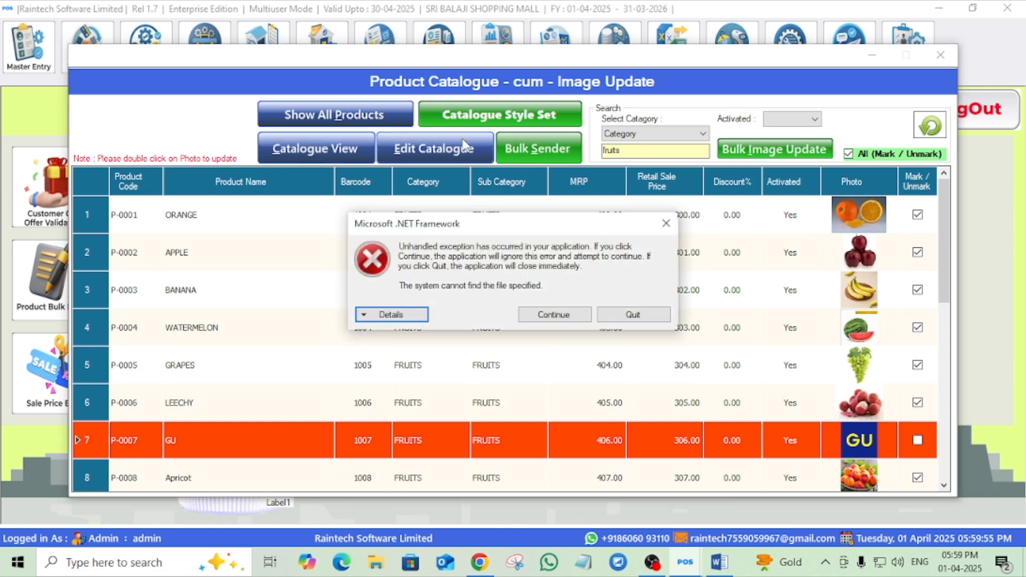
click(666, 224)
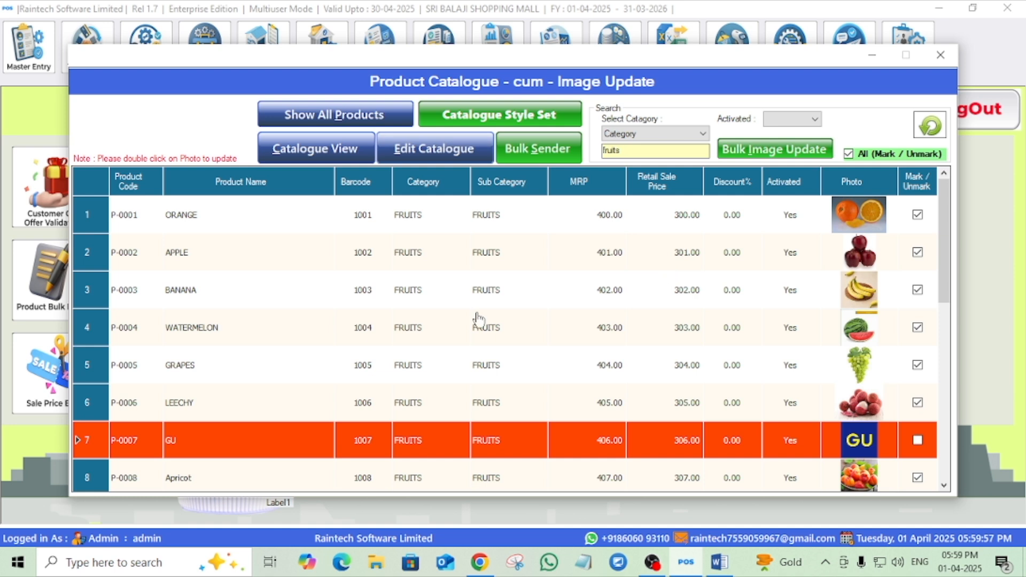
click(461, 150)
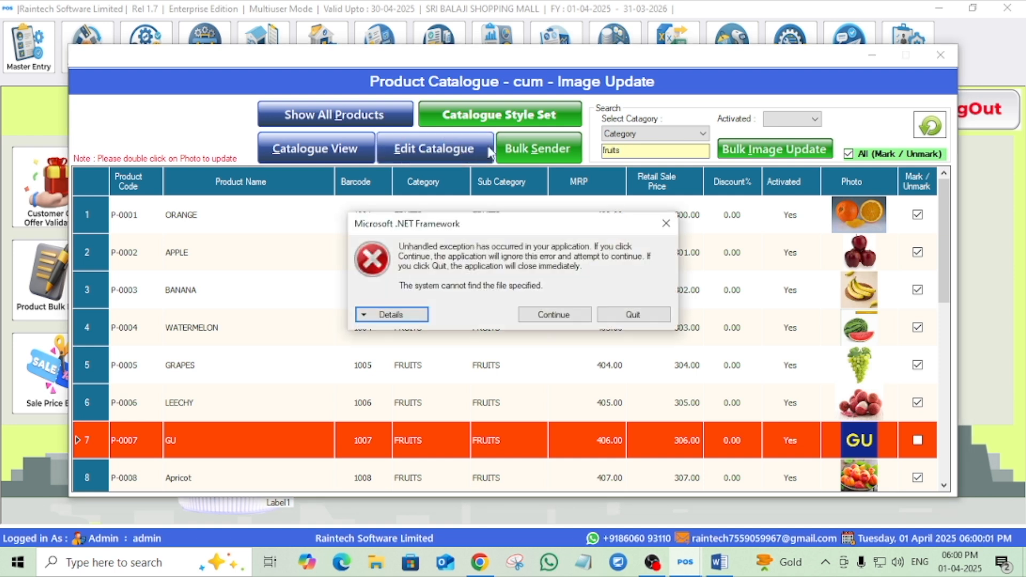
click(666, 223)
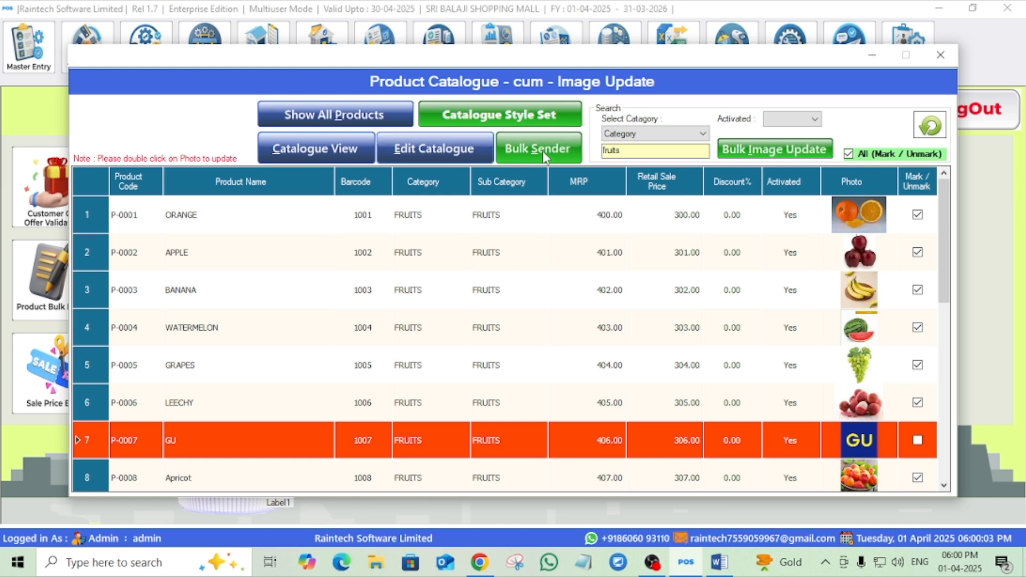
click(653, 155)
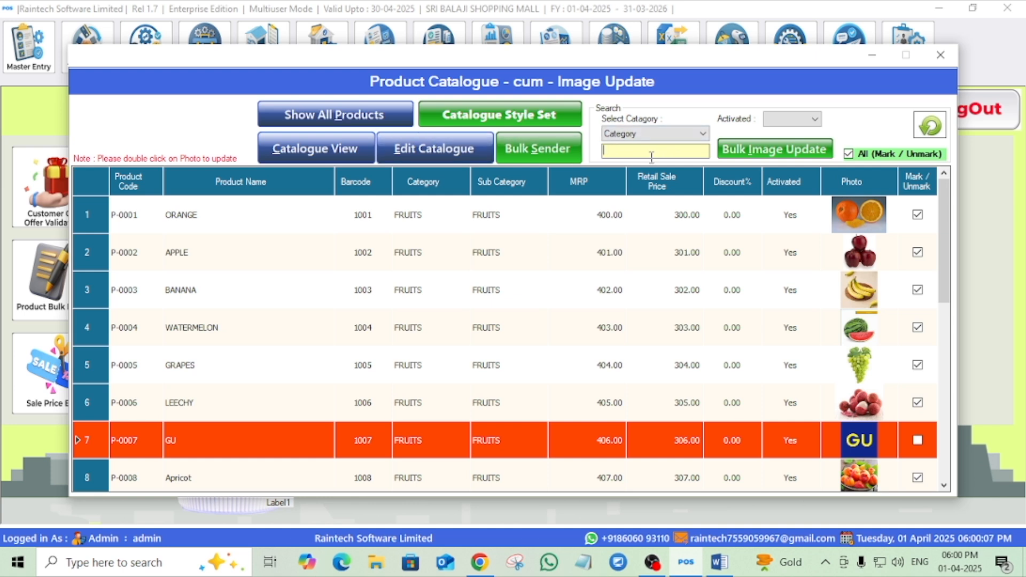
click(443, 153)
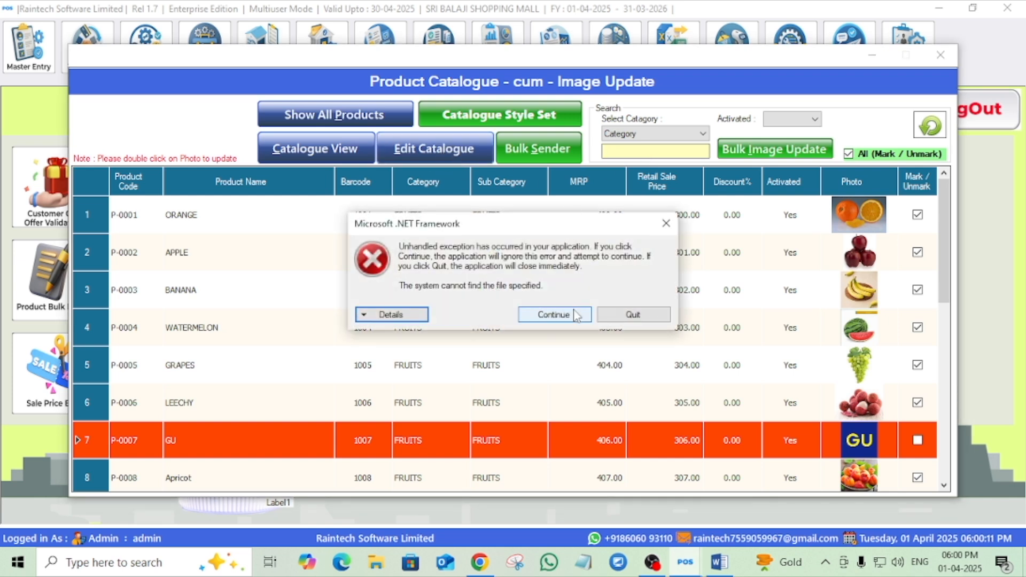
click(554, 315)
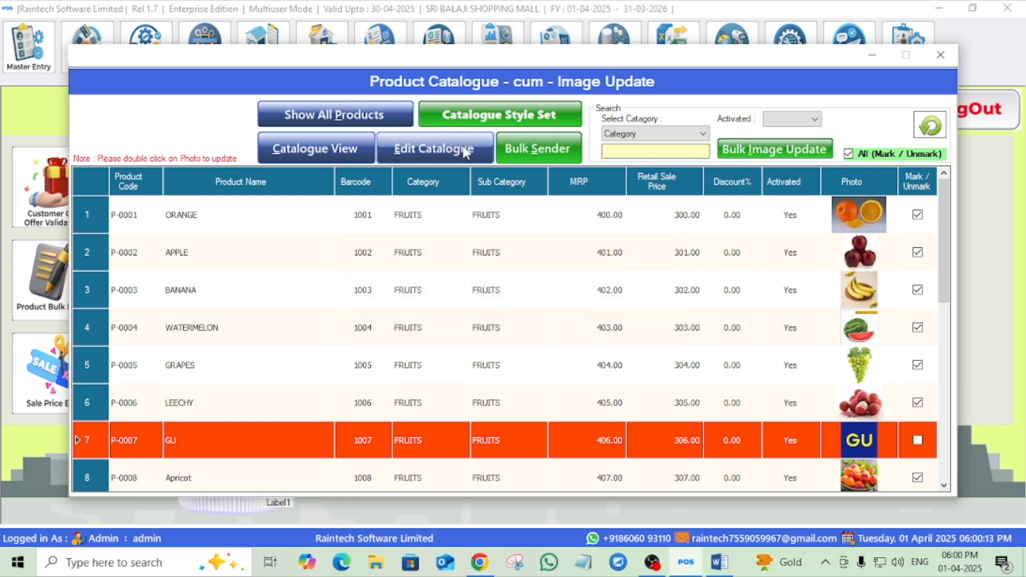
Open the Catalogue Style Set and preview the catalogue designs from Style1 through Style10.
click(477, 121)
click(201, 104)
click(188, 118)
click(188, 134)
click(188, 148)
click(188, 163)
click(188, 178)
click(190, 192)
click(188, 208)
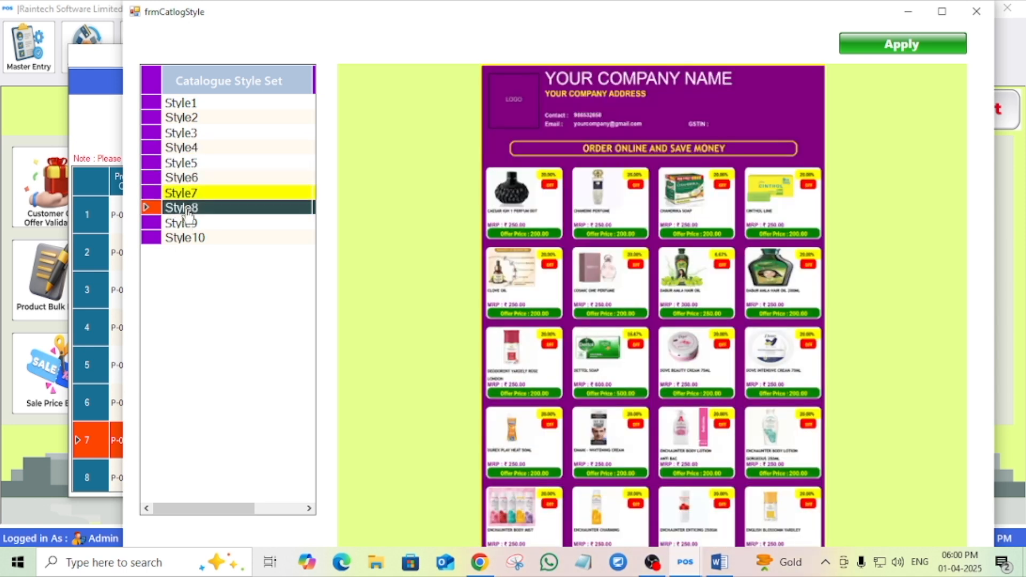
click(189, 224)
click(192, 238)
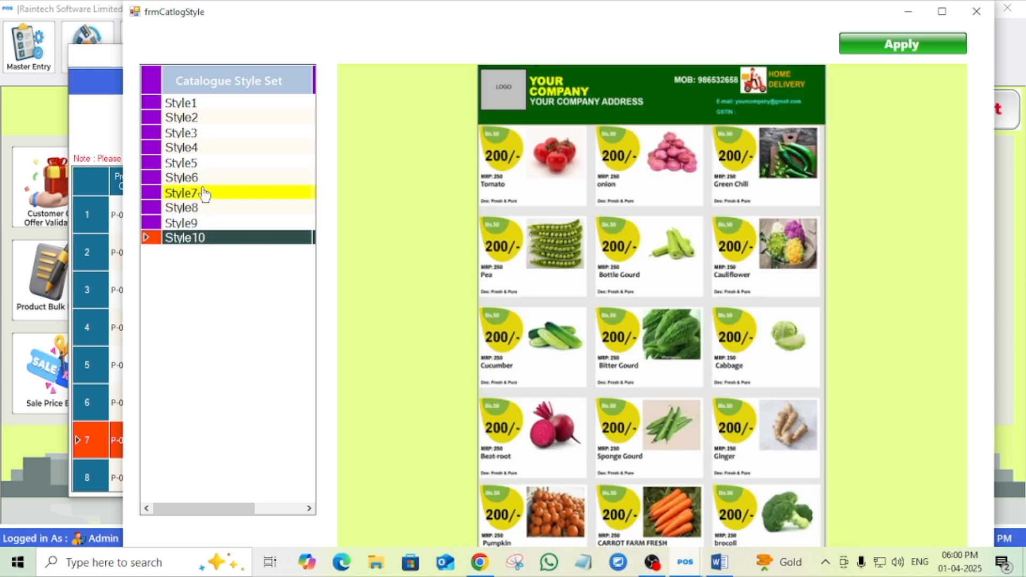
Preview Style1 through Style5 again, apply Style7 as the catalogue style, and reopen the Catalogue Style Set to check the design.
click(193, 103)
click(190, 117)
click(191, 133)
click(191, 147)
click(191, 163)
click(190, 192)
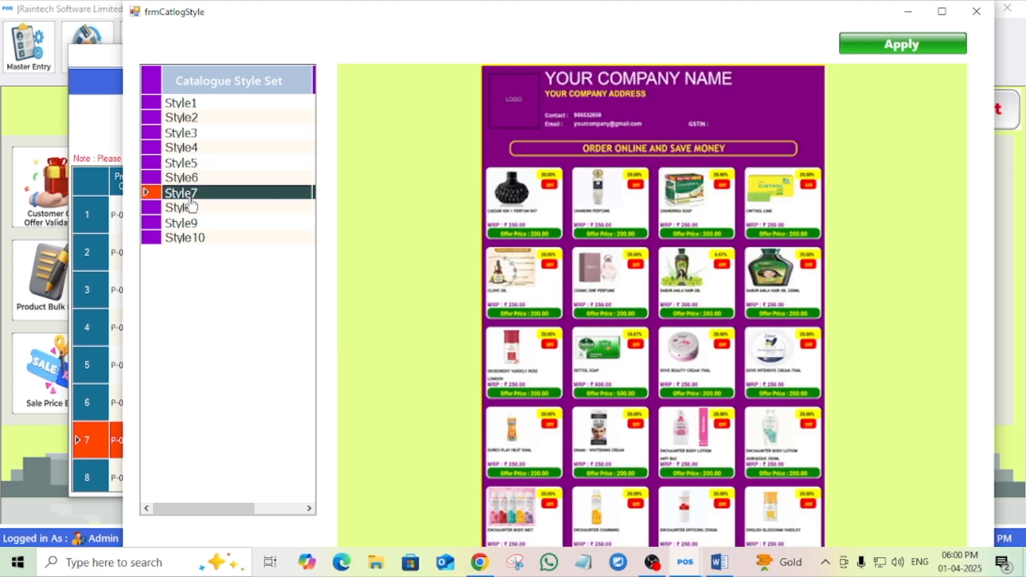
click(930, 44)
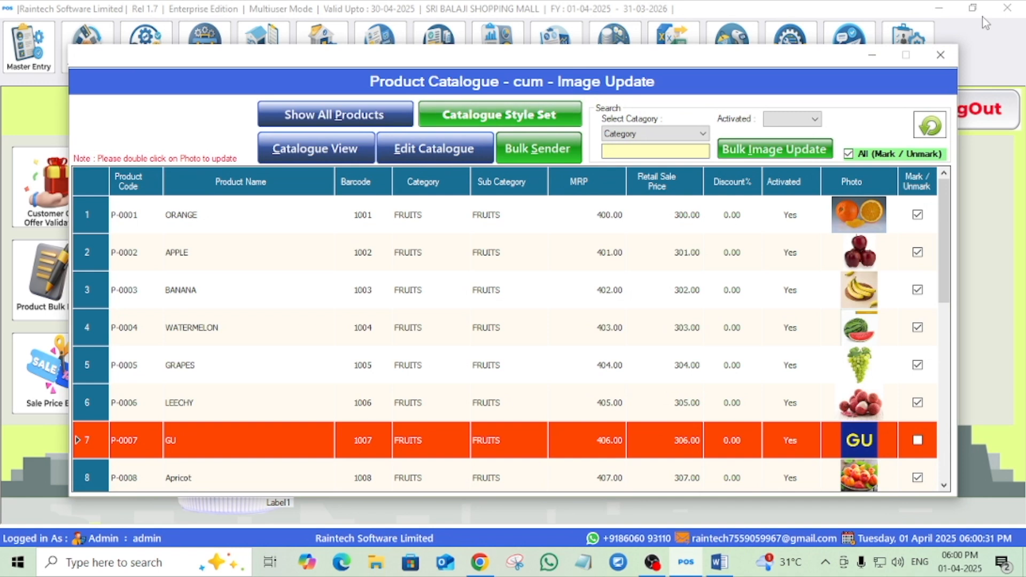
click(543, 111)
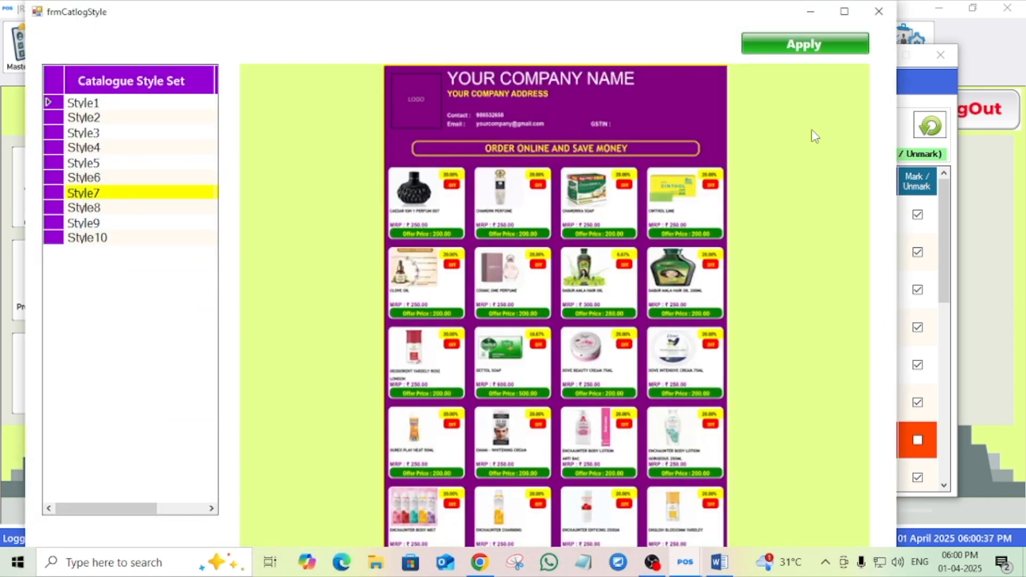
click(879, 12)
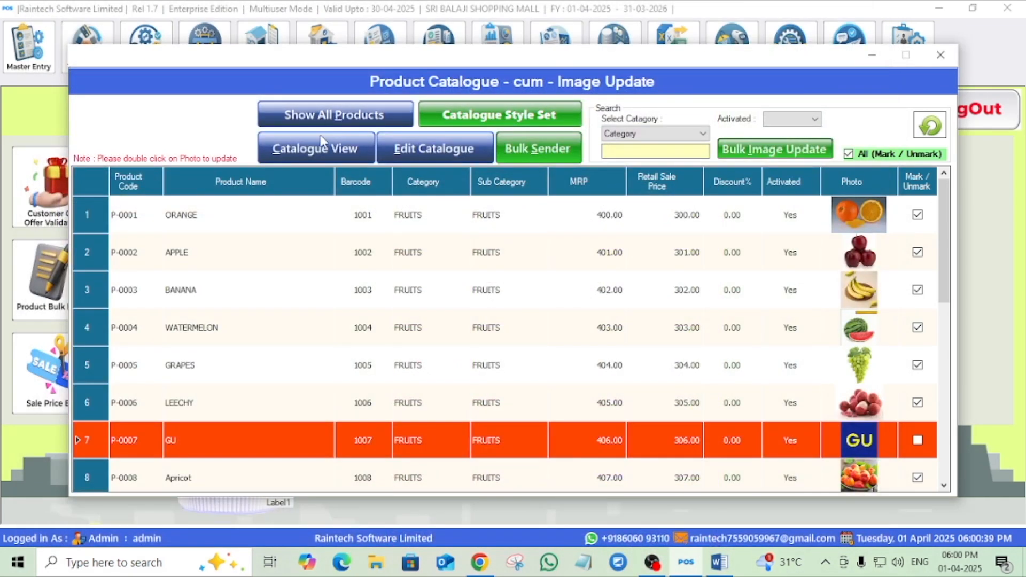
Open the Bulk WhatsApp Documents Sender and attach the catalogue file cat.pdf found by searching the Desktop for "cat".
click(543, 154)
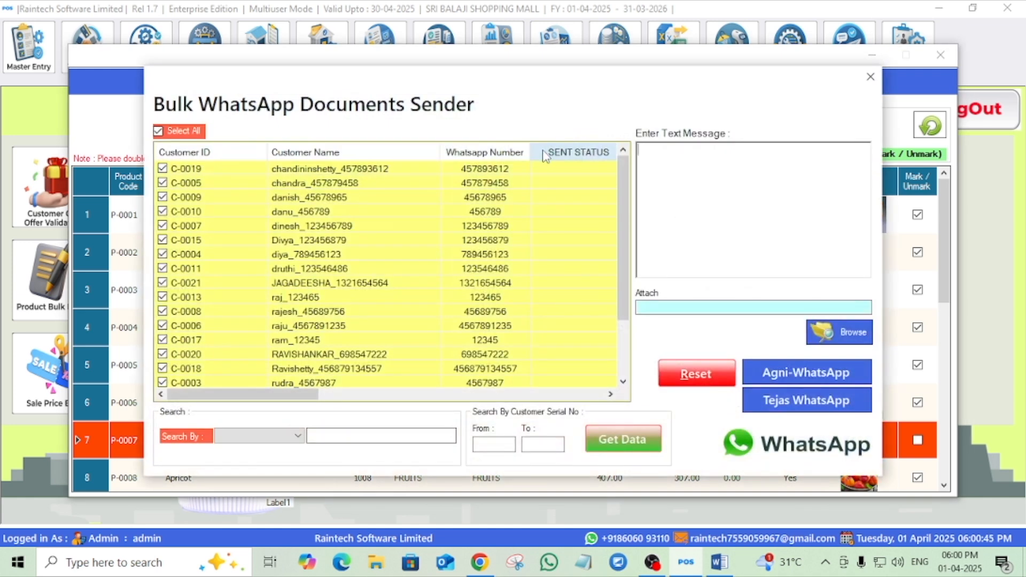
click(851, 334)
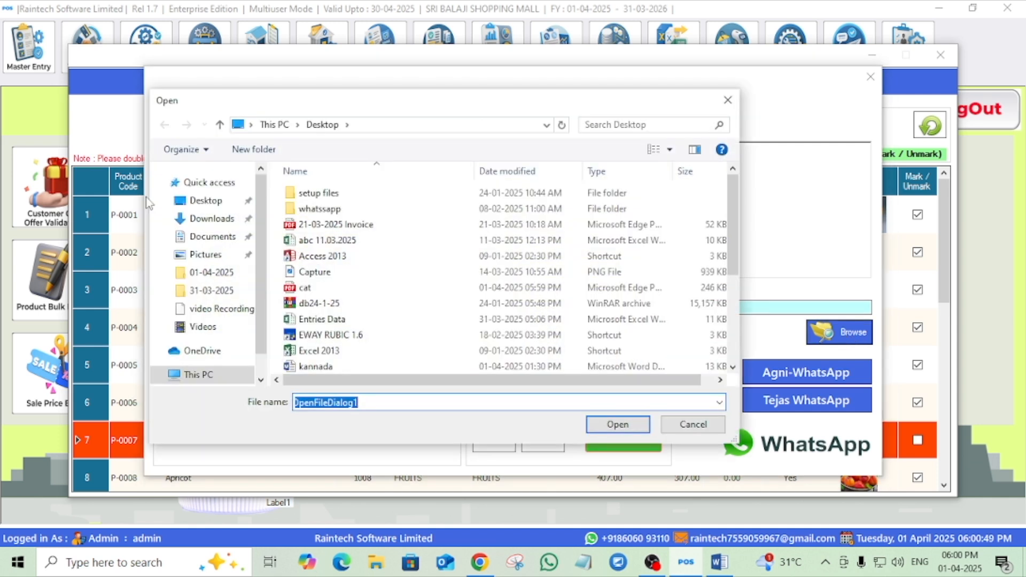
click(608, 127)
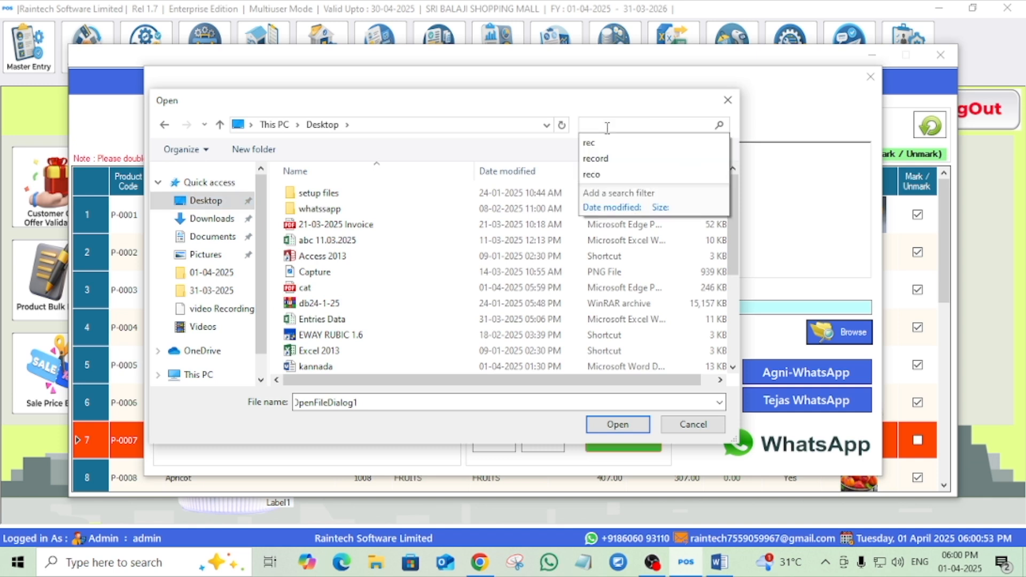
text(cat)
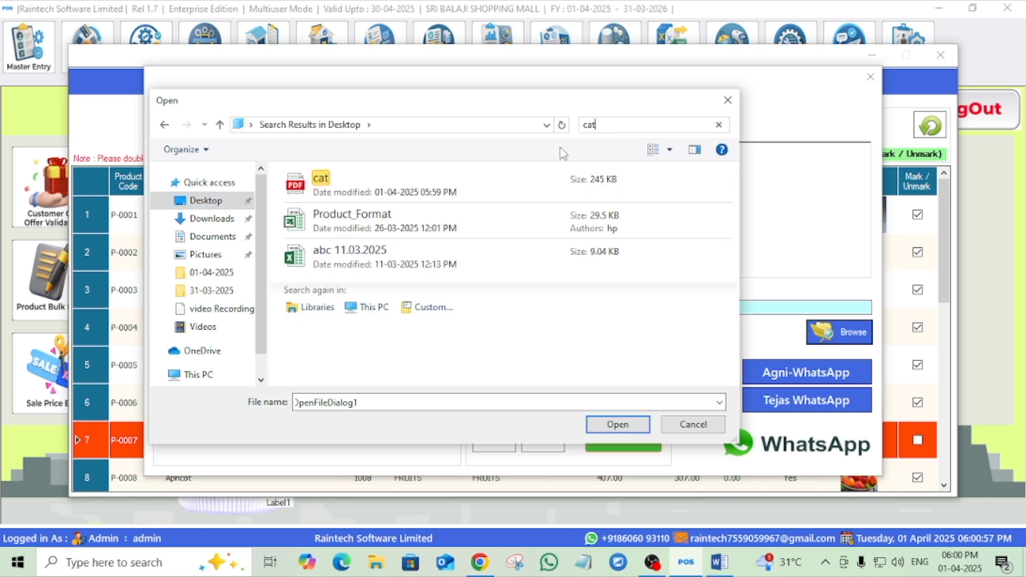
double_click(426, 193)
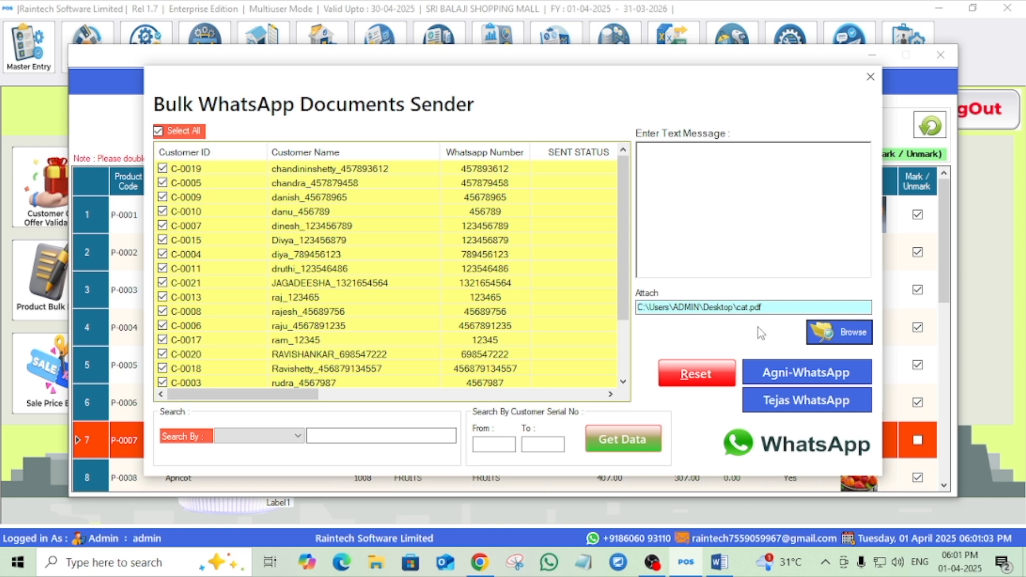
Write the three-line text message "Hi,", "Greeetings from shope name", "we have spl offer for fruits".
click(691, 180)
text(Hi,)
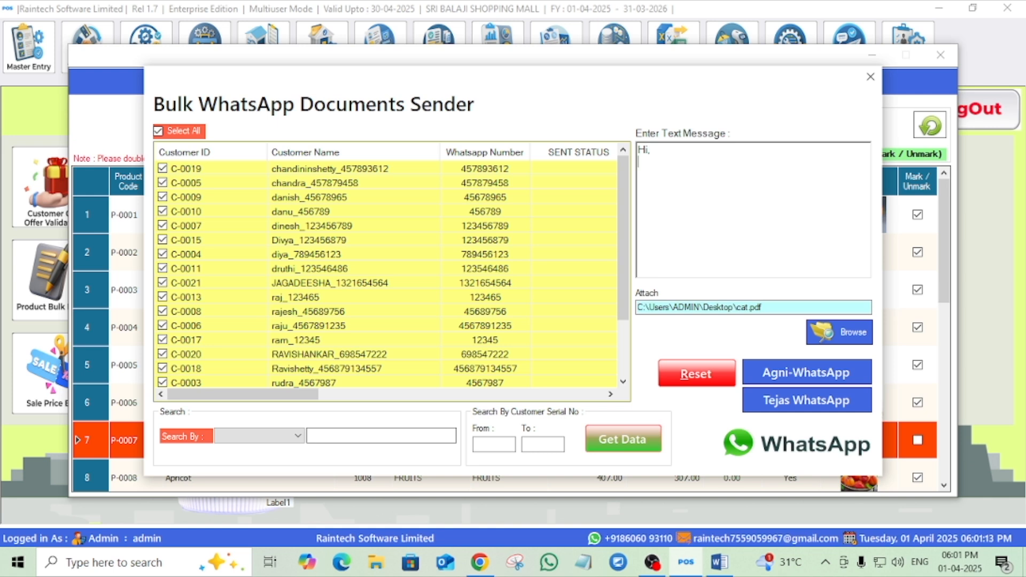
text(Greeetings from sho)
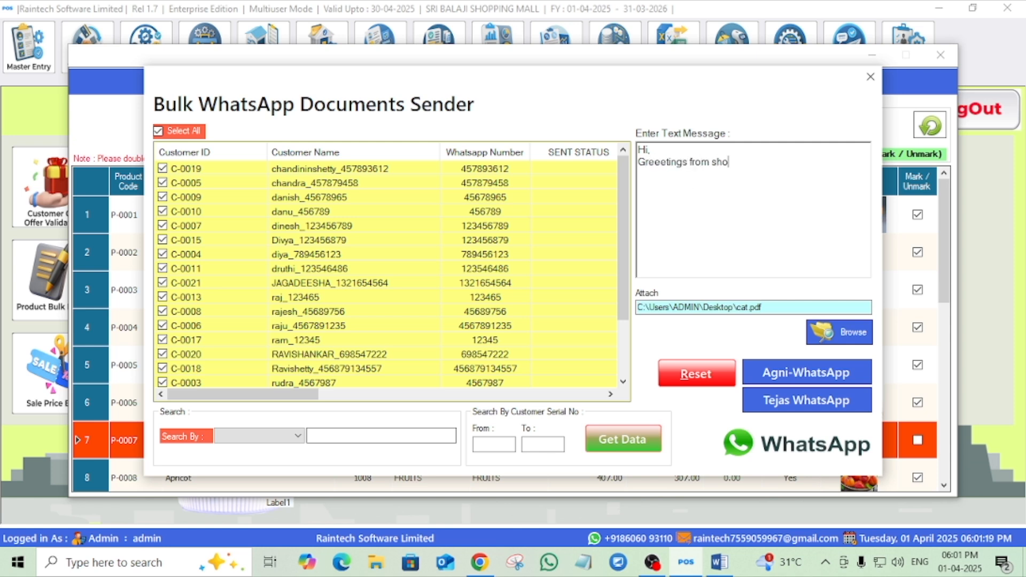
text(pe name)
text( an)
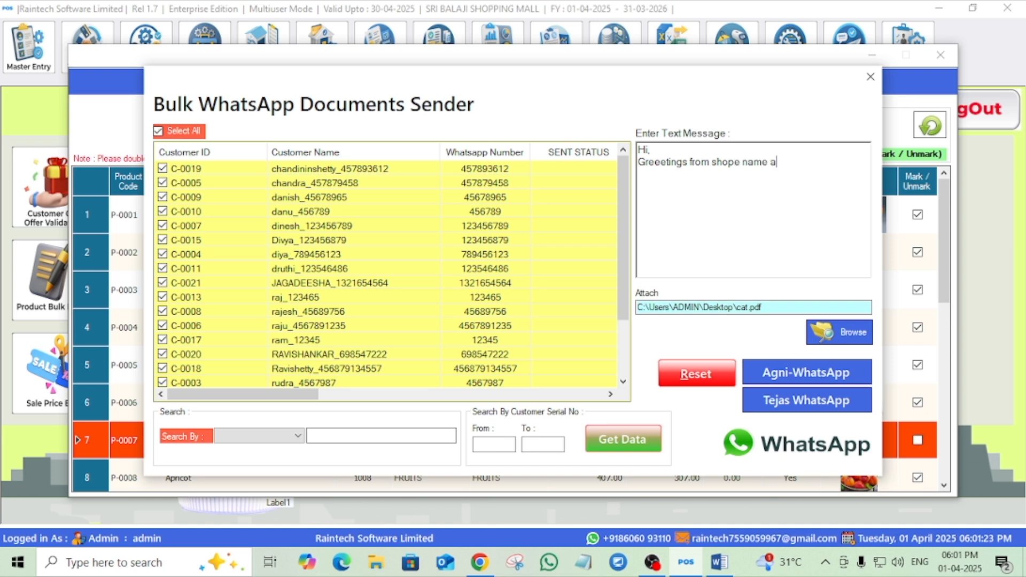
key(BackSpace)
key(Return)
text(we have spl offer for fruits)
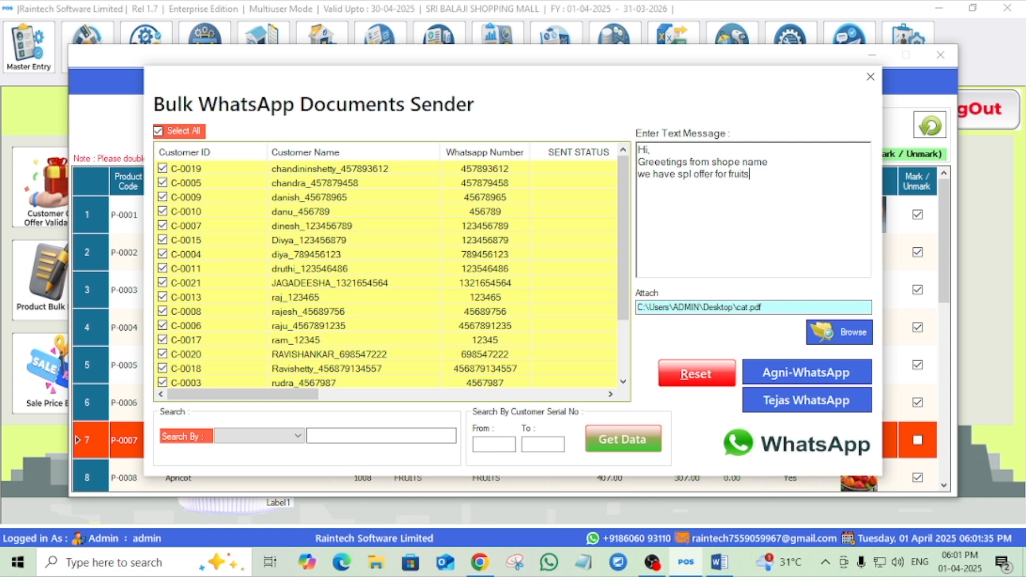
Send the message and PDF to the selected customers through Tejas WhatsApp and Agni-WhatsApp, and close the sender and the product catalogue.
click(793, 409)
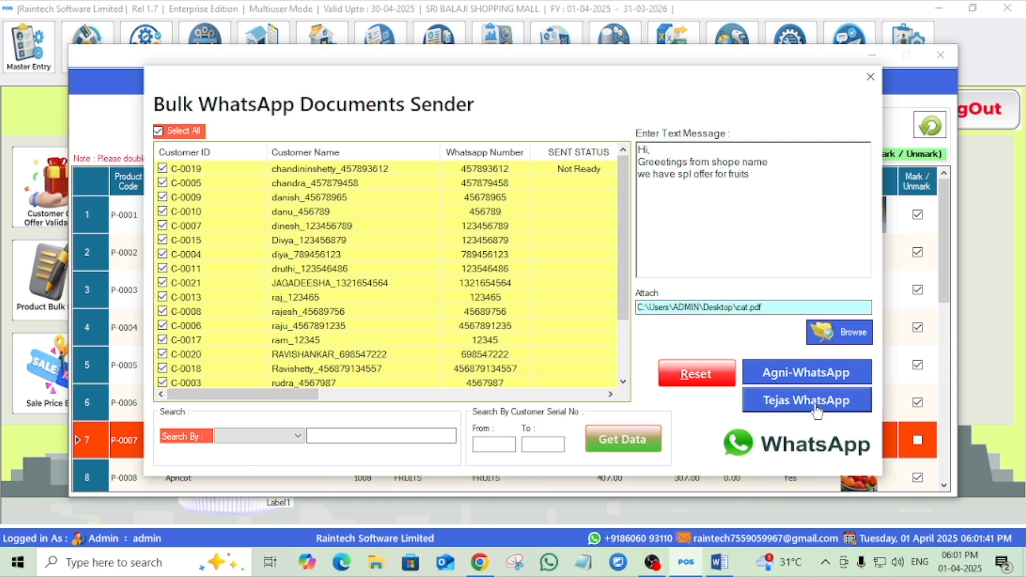
click(807, 378)
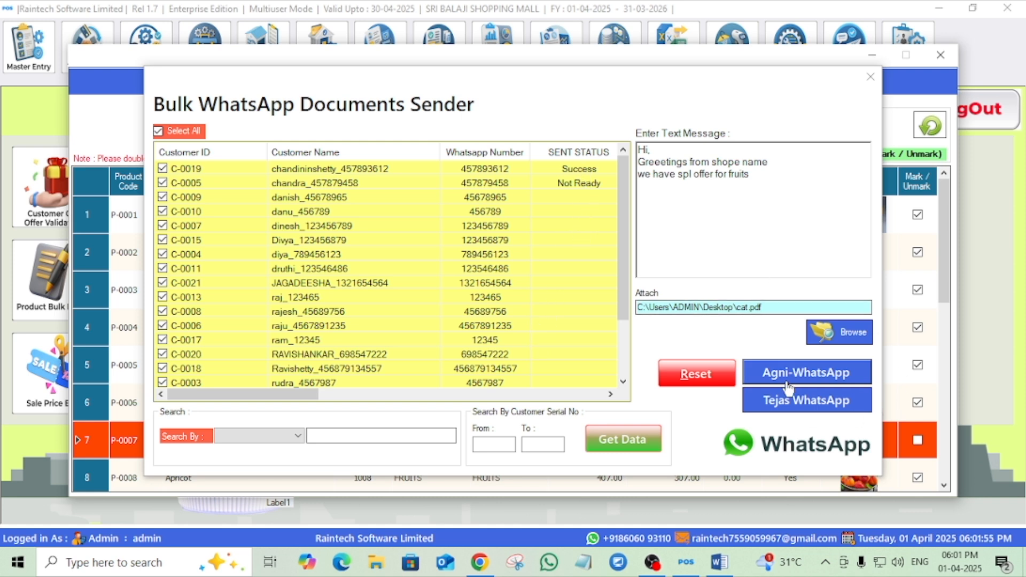
click(870, 78)
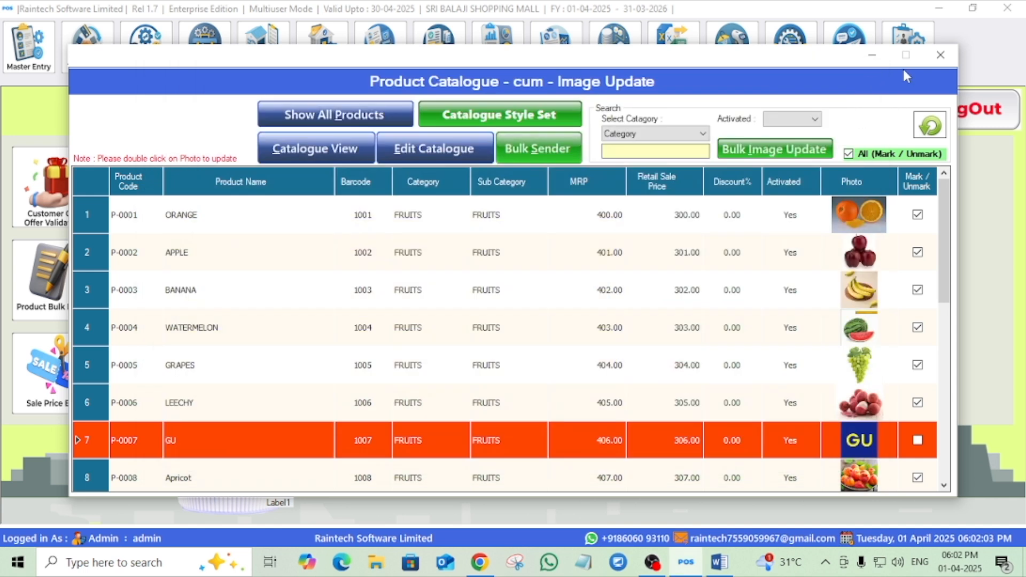
click(940, 55)
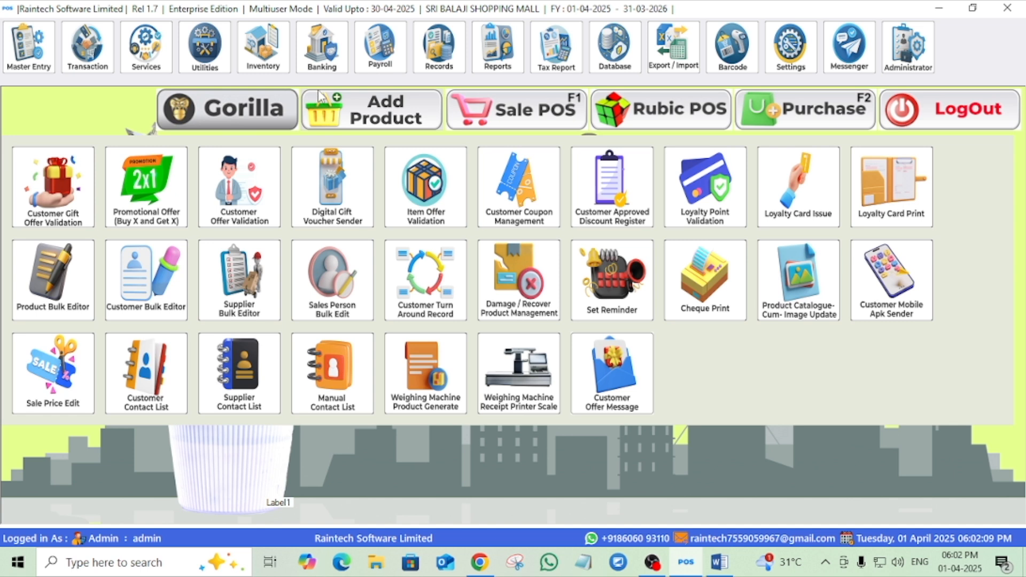
click(206, 55)
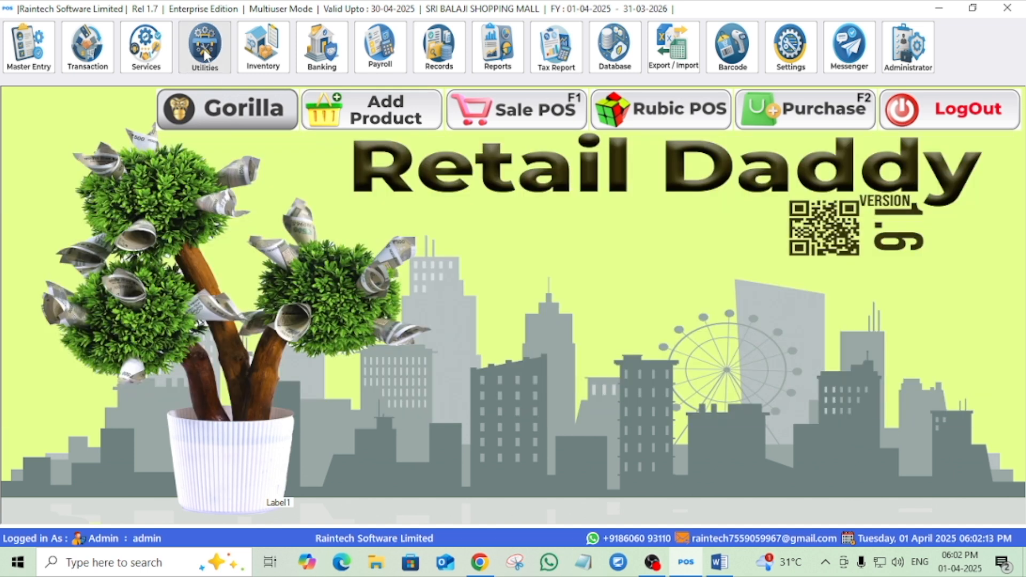